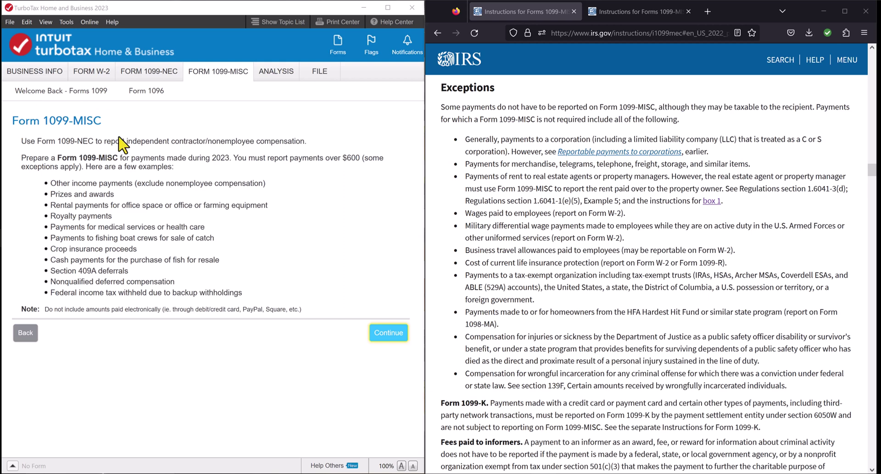
Continue past the Form 1099-MISC introduction and submit the recipient's name, tax ID and address
{"action": "left_click", "coordinate": [398, 335]}
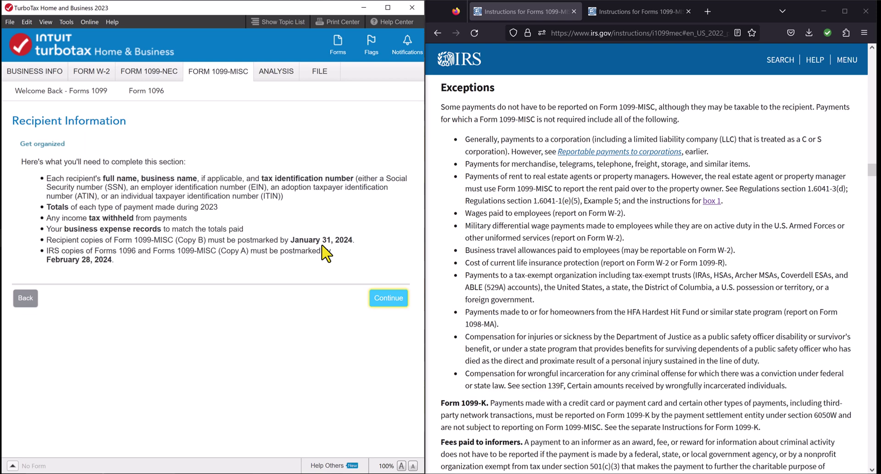
{"action": "left_click", "coordinate": [386, 316]}
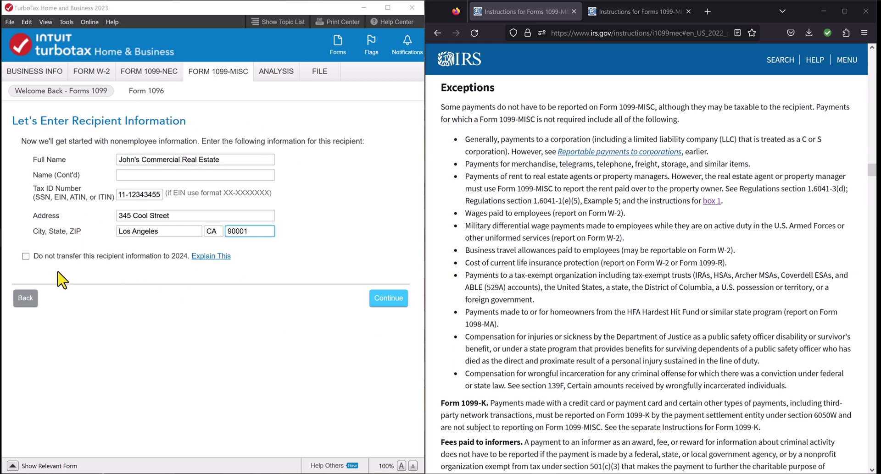
{"action": "left_click", "coordinate": [389, 301]}
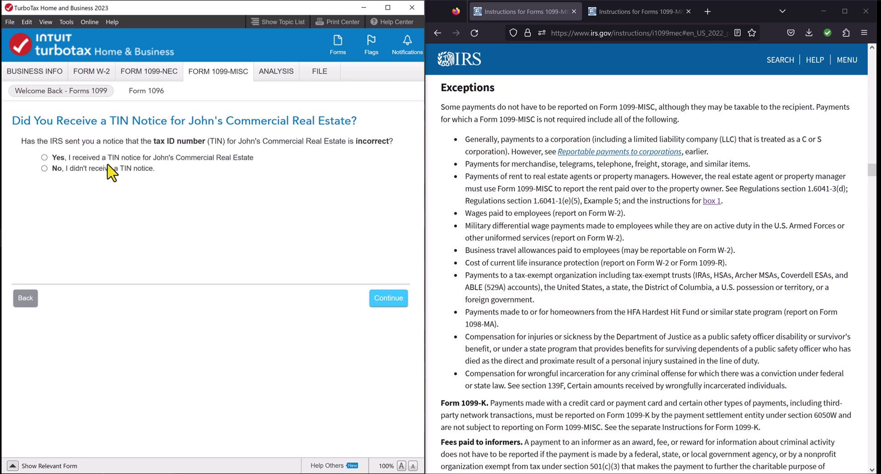
Answer that no TIN notice was received and that the direct sales conditions do not apply to the recipient
{"action": "left_click", "coordinate": [45, 169]}
{"action": "left_click", "coordinate": [393, 305]}
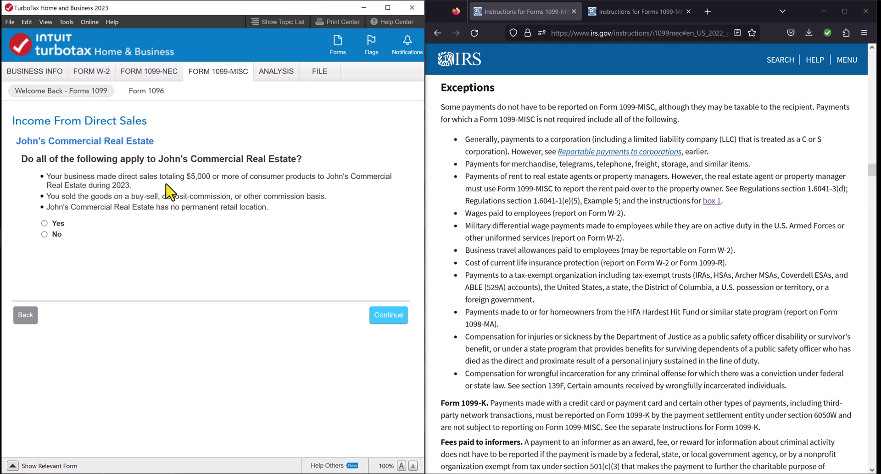
{"action": "left_click", "coordinate": [44, 235]}
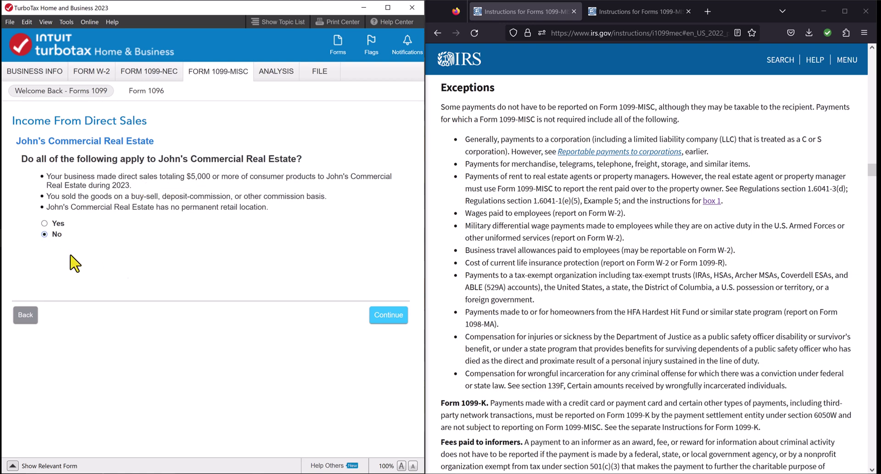
{"action": "left_click", "coordinate": [389, 315]}
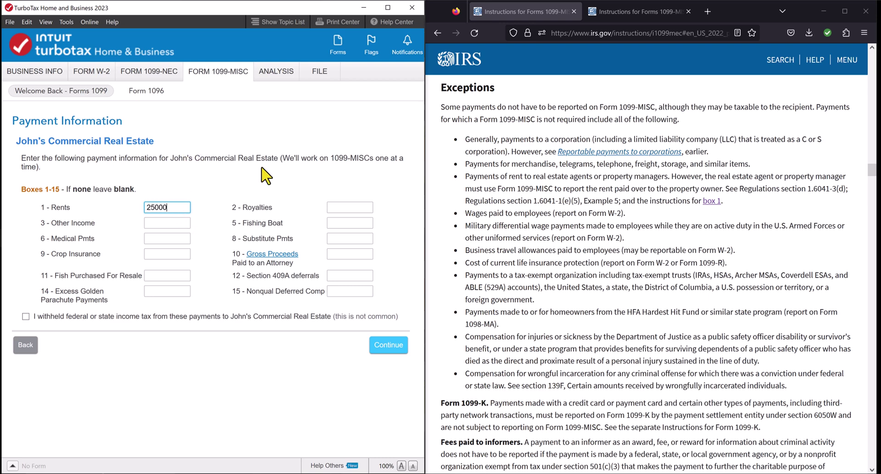
Set the recipient's box 1 Rents amount to 24,000
{"action": "key", "text": "Tab"}
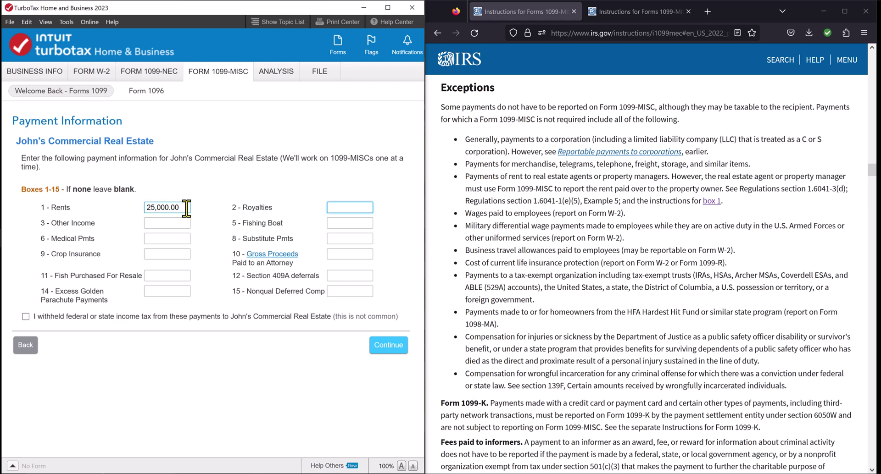
{"action": "left_click_drag", "start_coordinate": [186, 208], "coordinate": [146, 208]}
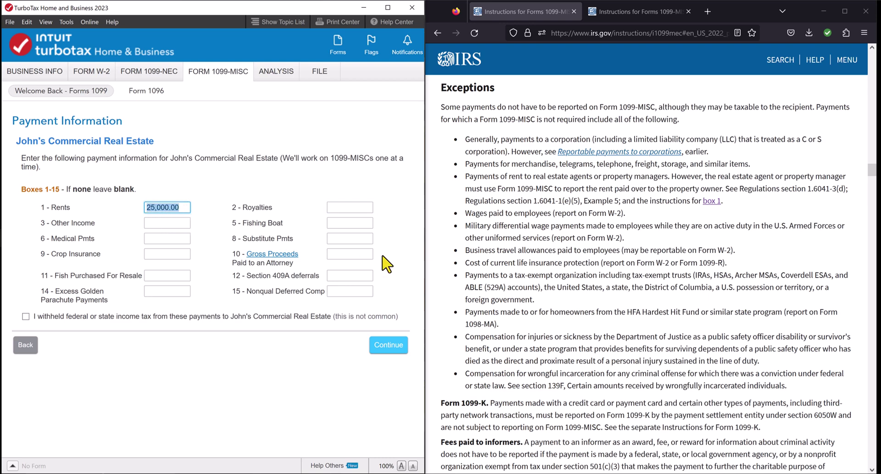
{"action": "type", "text": "24,0"}
{"action": "type", "text": "000"}
{"action": "key", "text": "Tab"}
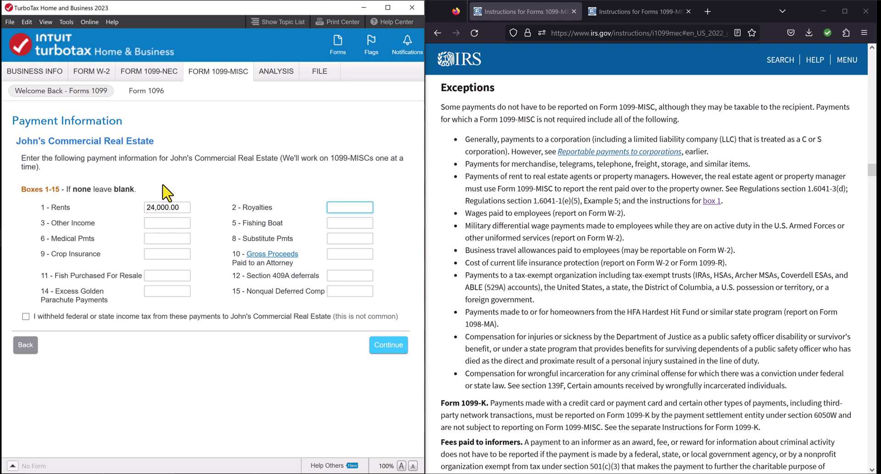
Check which boxes the withheld federal or state income tax option adds, leaving the option off
{"action": "left_click", "coordinate": [152, 208]}
{"action": "left_click", "coordinate": [25, 316]}
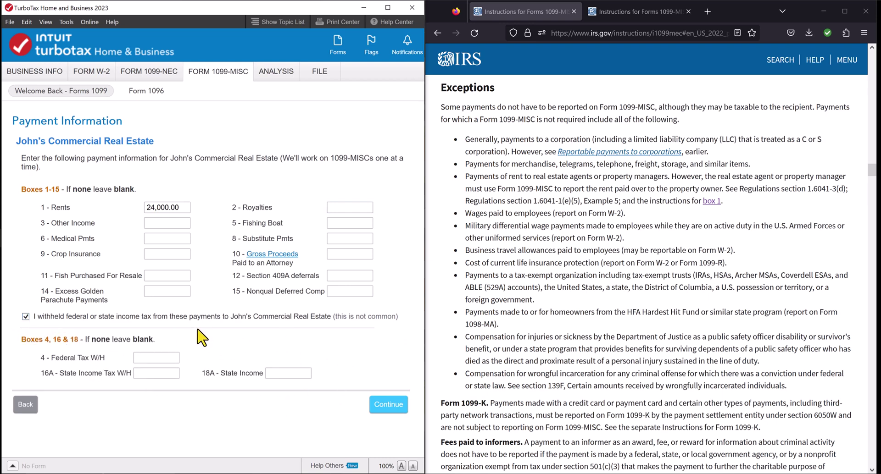
{"action": "left_click", "coordinate": [26, 317]}
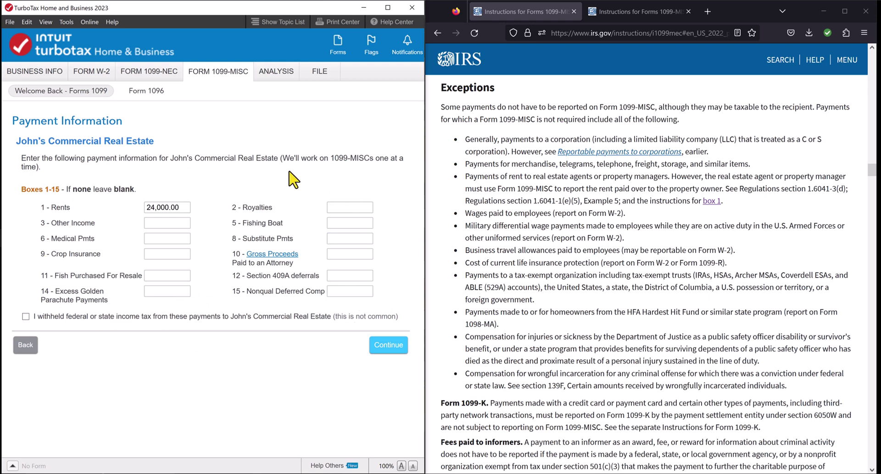
Finish the recipient's 1099-MISC entry and answer No to 2023 being the final filing year for this business
{"action": "left_click", "coordinate": [188, 209]}
{"action": "left_click", "coordinate": [381, 348]}
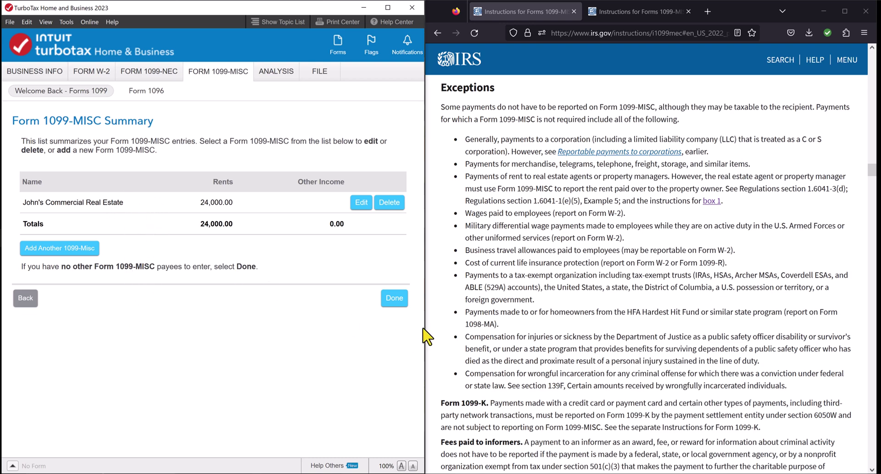
{"action": "left_click", "coordinate": [394, 299]}
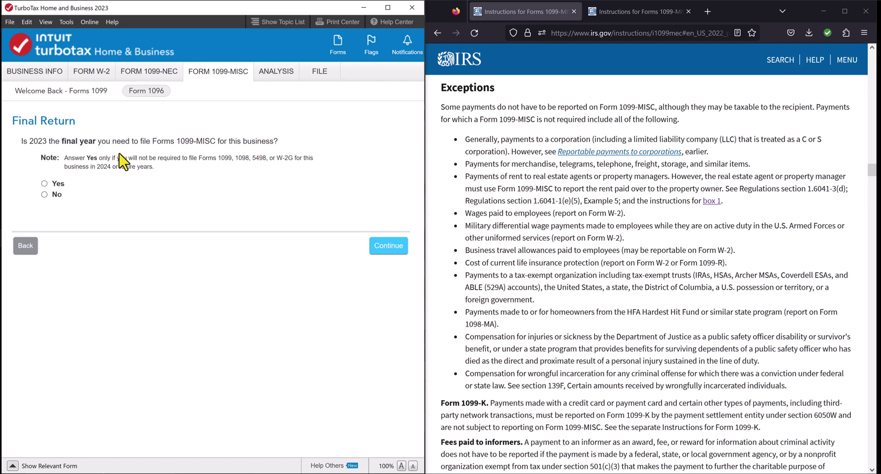
{"action": "left_click", "coordinate": [45, 194]}
{"action": "left_click", "coordinate": [386, 252]}
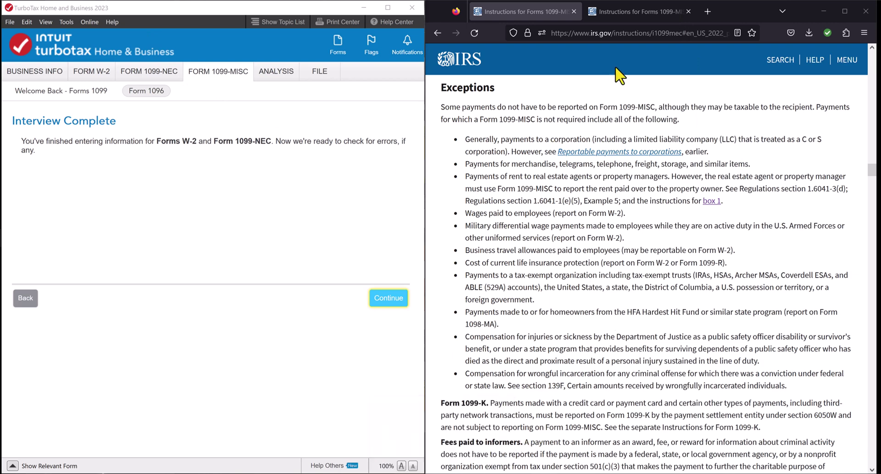
Switch to the second IRS instructions page and read the box 1 exception for rents paid to real estate agents or property managers
{"action": "left_click", "coordinate": [643, 13]}
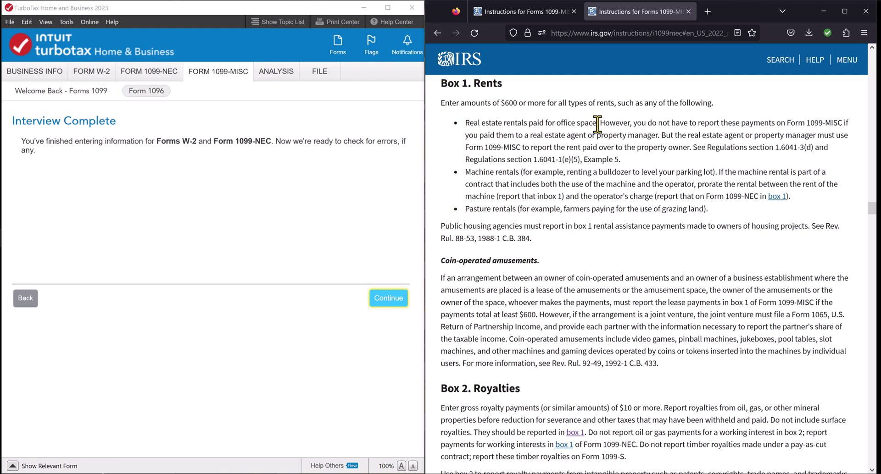
{"action": "left_click_drag", "start_coordinate": [600, 123], "coordinate": [744, 142]}
{"action": "left_click_drag", "start_coordinate": [799, 144], "coordinate": [691, 147]}
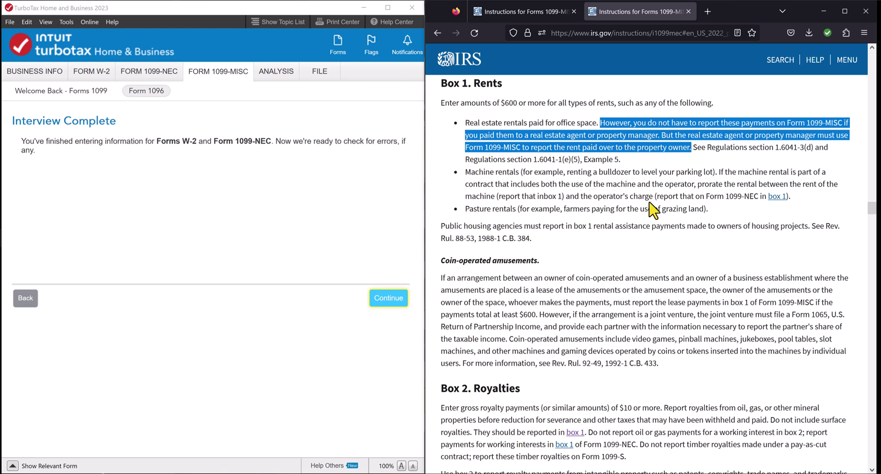
{"action": "left_click", "coordinate": [355, 42]}
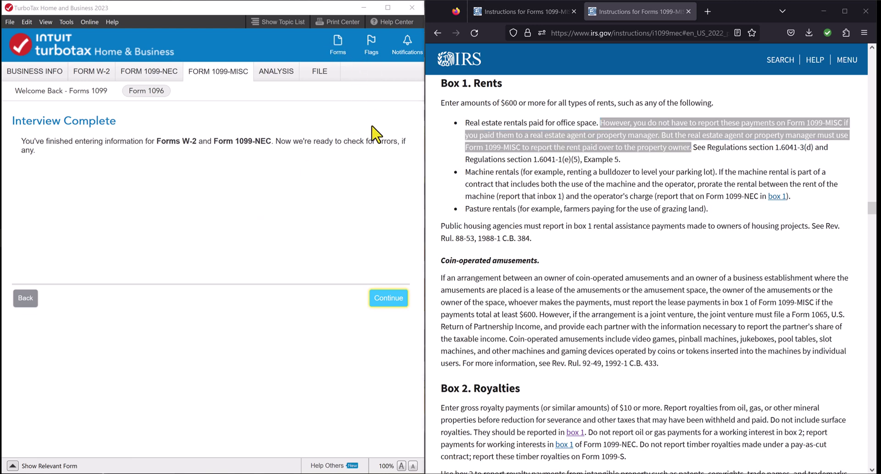
Read the IRS box 1 rule on splitting machine rental contracts between equipment rent and the operator's charge
{"action": "left_click", "coordinate": [474, 180]}
{"action": "left_click_drag", "start_coordinate": [465, 173], "coordinate": [842, 188]}
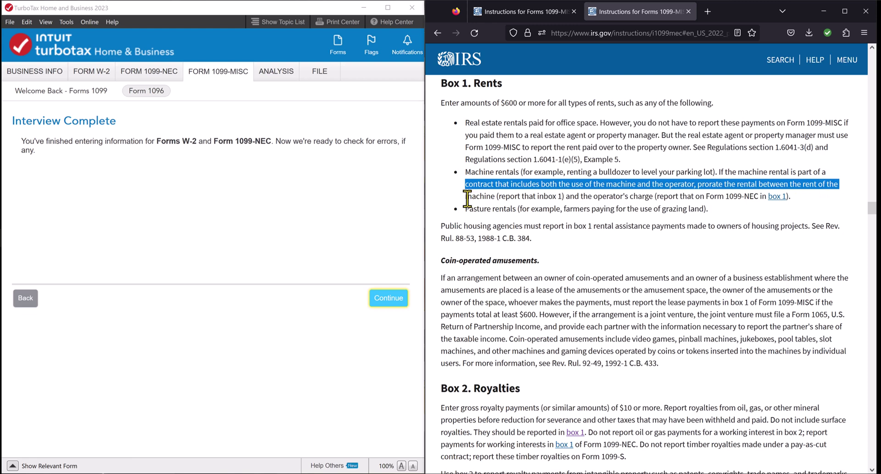
{"action": "left_click_drag", "start_coordinate": [467, 198], "coordinate": [494, 197]}
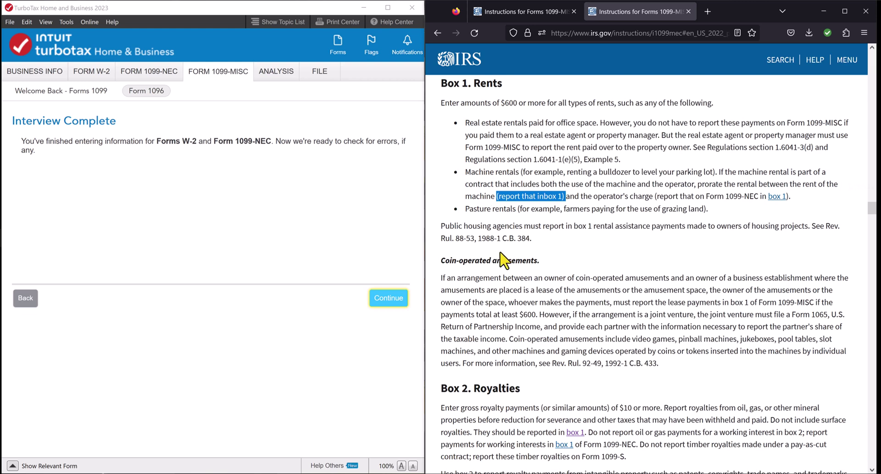
{"action": "left_click", "coordinate": [560, 207]}
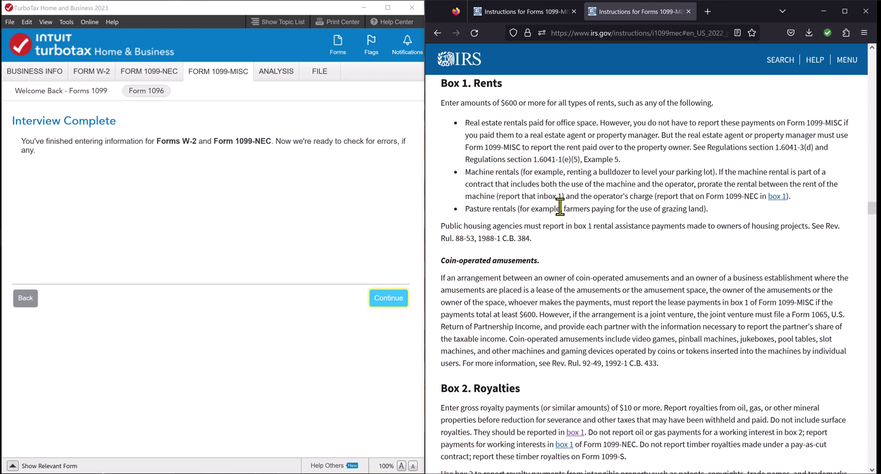
{"action": "left_click_drag", "start_coordinate": [568, 197], "coordinate": [792, 195]}
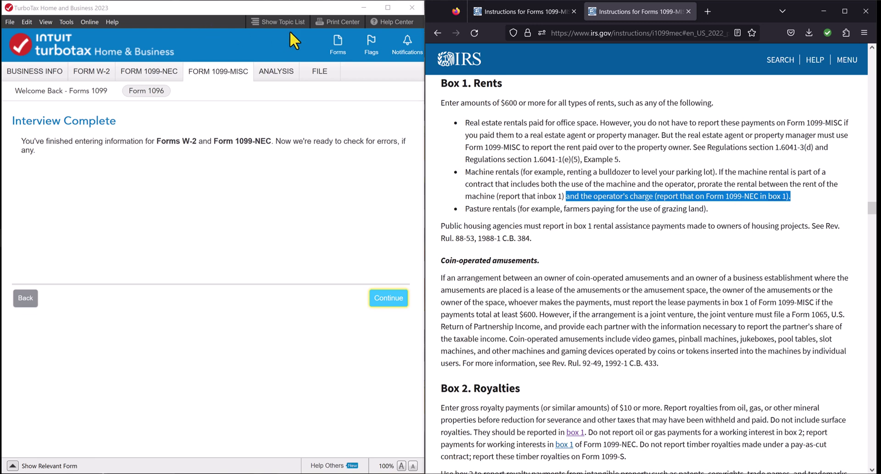
{"action": "left_click", "coordinate": [342, 45]}
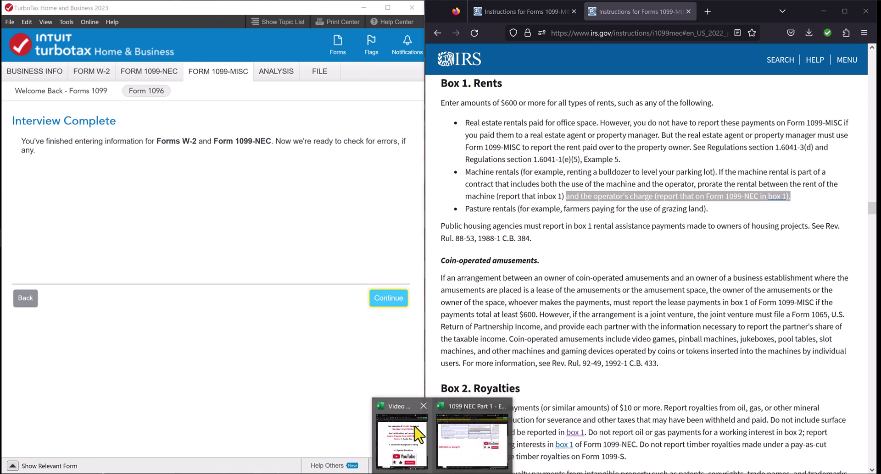
Switch to the Video Topic Page workbook in Excel and examine the contract price example on Sheet2
{"action": "left_click", "coordinate": [438, 413]}
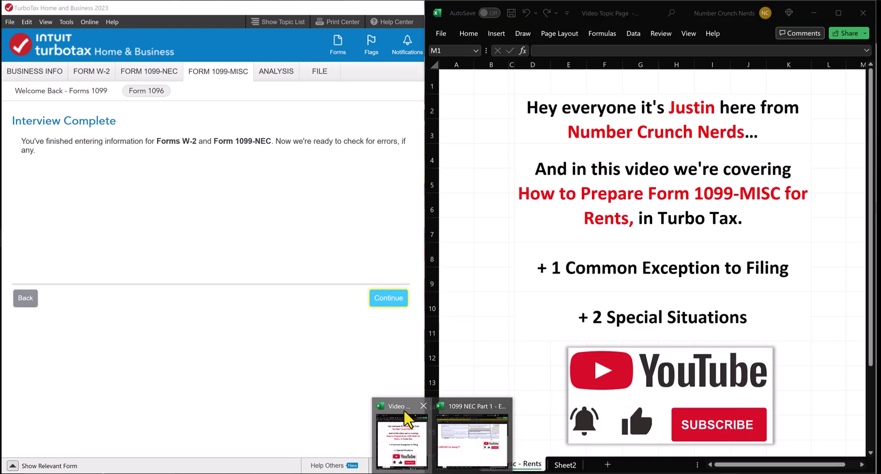
{"action": "left_click", "coordinate": [565, 465]}
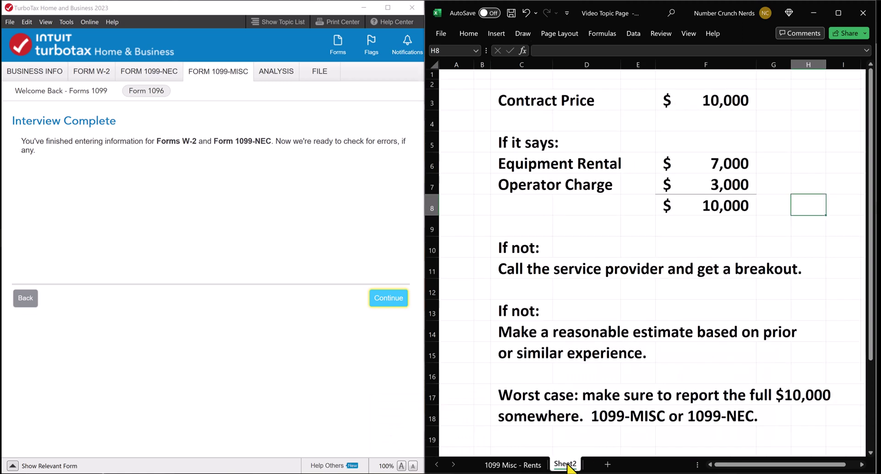
{"action": "left_click", "coordinate": [839, 75]}
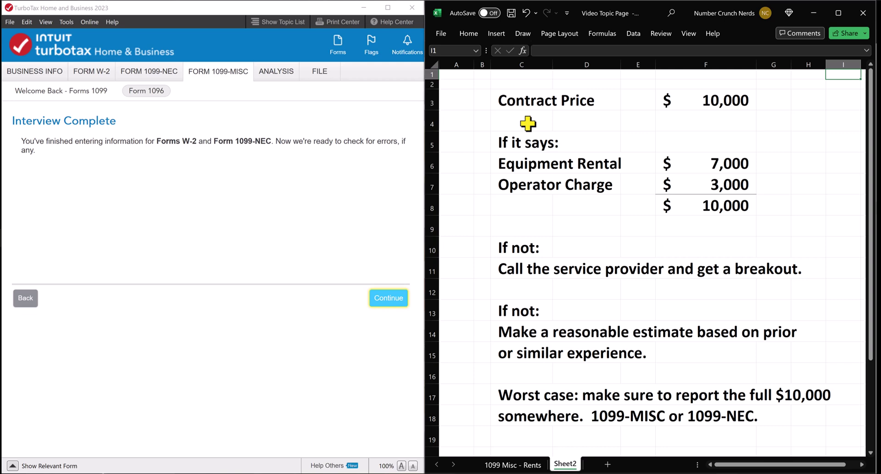
{"action": "left_click_drag", "start_coordinate": [525, 101], "coordinate": [738, 102]}
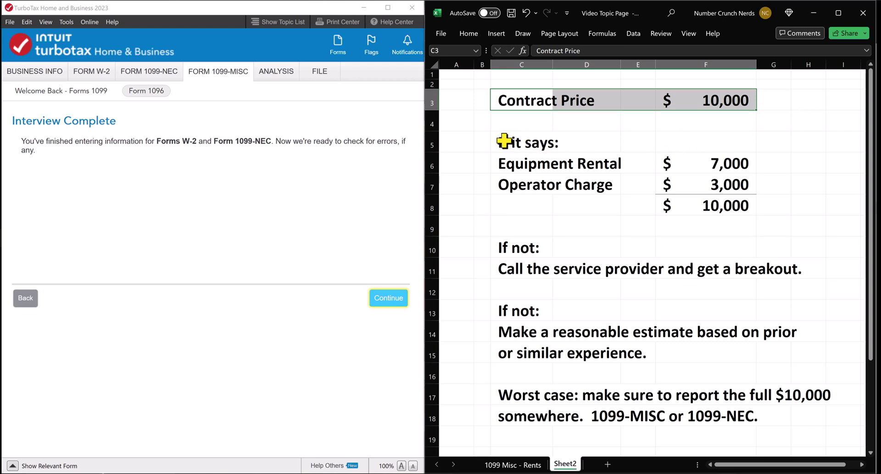
{"action": "left_click_drag", "start_coordinate": [504, 142], "coordinate": [716, 209]}
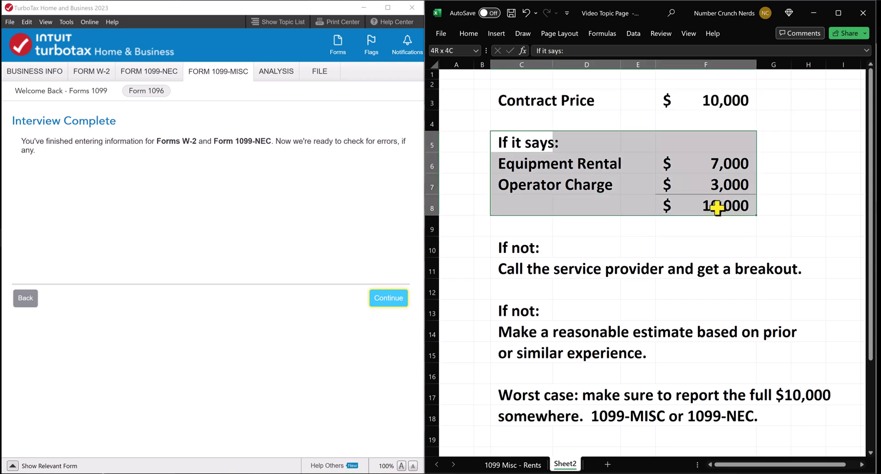
{"action": "left_click", "coordinate": [796, 202]}
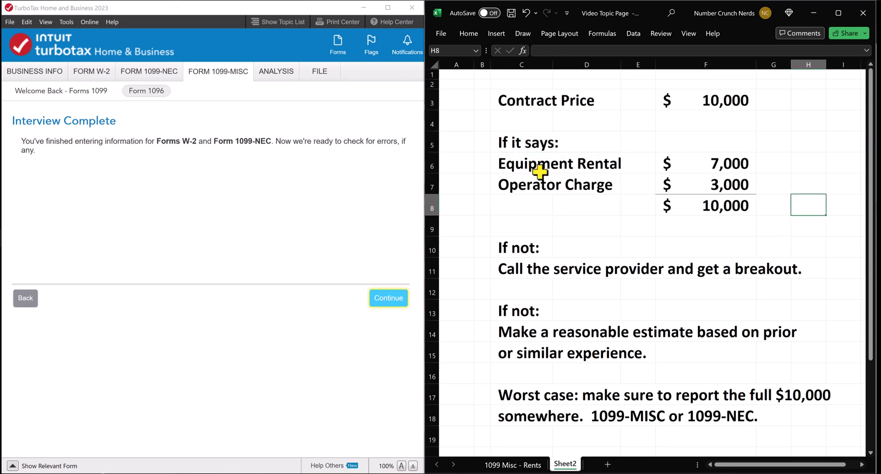
Examine the Equipment Rental and Operator Charge rows and their total in the contract example
{"action": "left_click", "coordinate": [692, 169]}
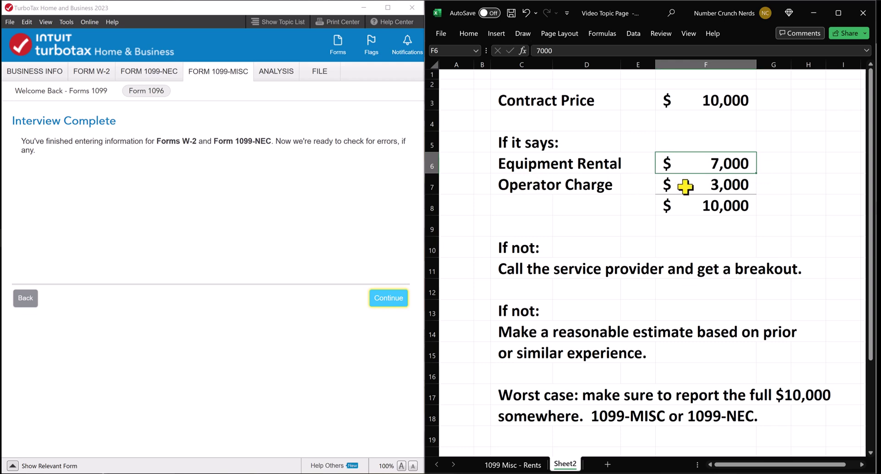
{"action": "left_click", "coordinate": [686, 186]}
{"action": "left_click", "coordinate": [689, 208]}
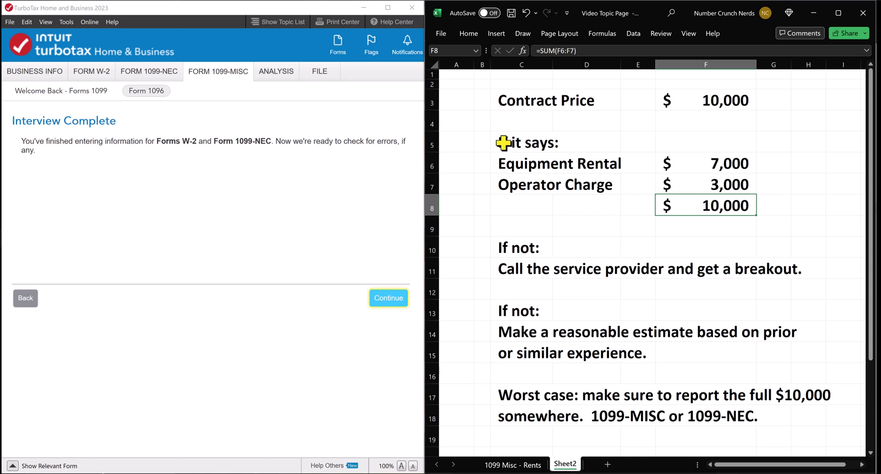
{"action": "left_click_drag", "start_coordinate": [504, 144], "coordinate": [707, 208]}
{"action": "left_click", "coordinate": [789, 192]}
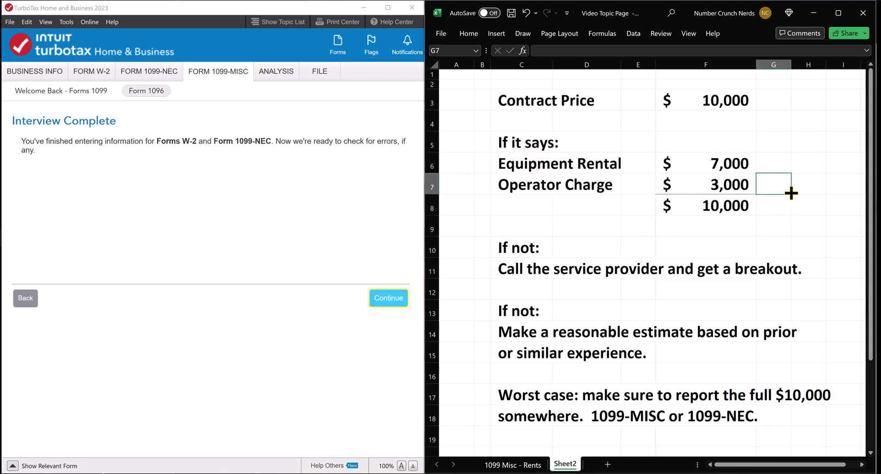
{"action": "left_click_drag", "start_coordinate": [507, 165], "coordinate": [759, 165]}
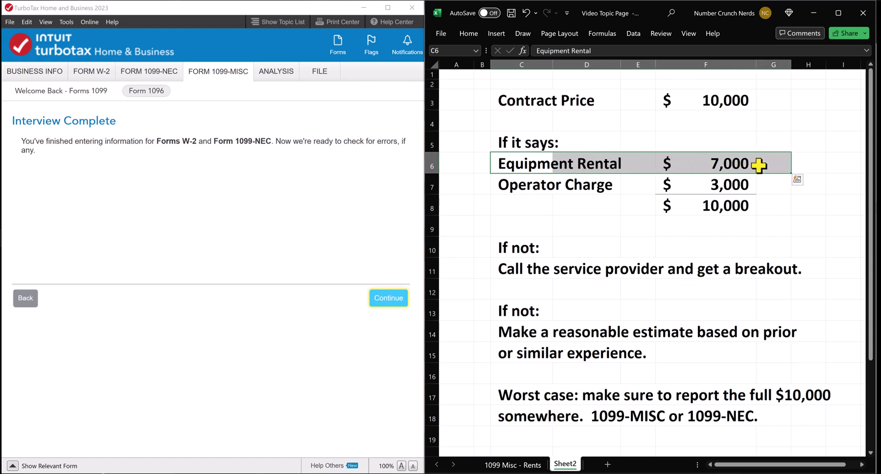
{"action": "left_click_drag", "start_coordinate": [500, 185], "coordinate": [780, 188]}
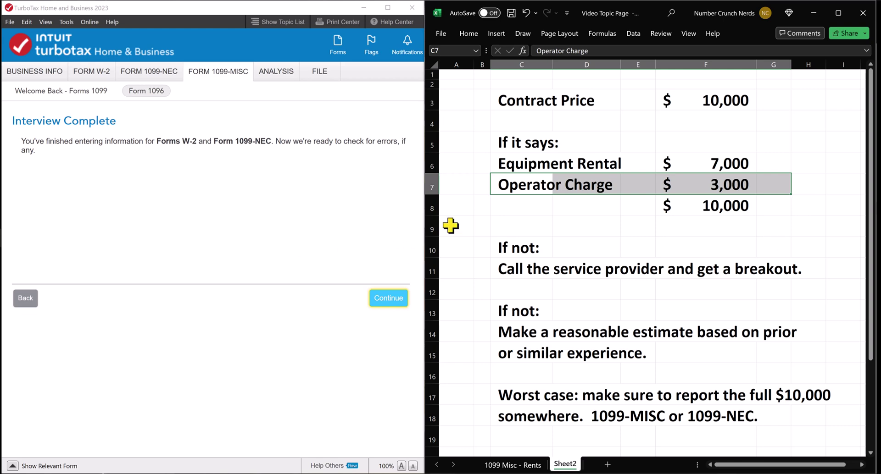
{"action": "left_click_drag", "start_coordinate": [503, 190], "coordinate": [723, 189]}
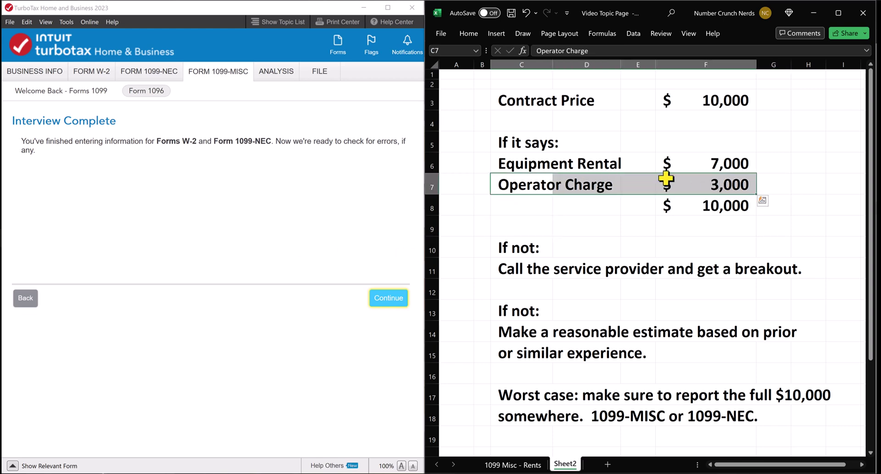
{"action": "left_click_drag", "start_coordinate": [516, 164], "coordinate": [737, 170]}
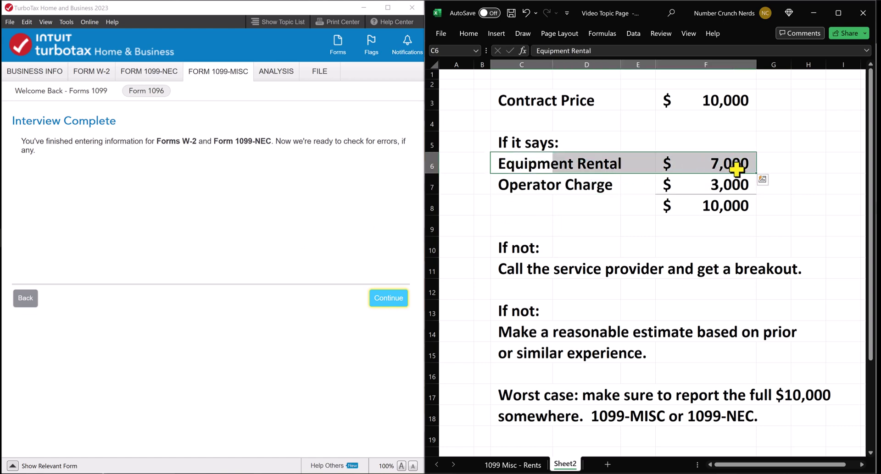
Review the whole "If it says" breakdown on Sheet2, from the heading to the total row
{"action": "left_click_drag", "start_coordinate": [543, 142], "coordinate": [748, 207]}
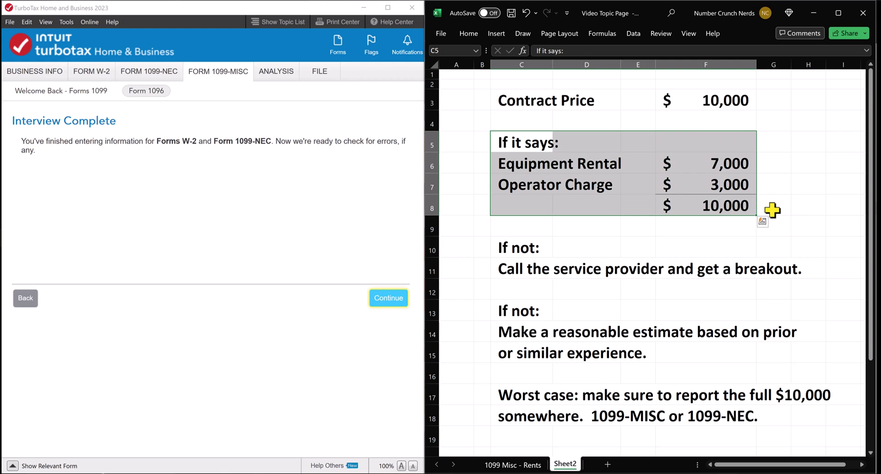
{"action": "left_click", "coordinate": [797, 205]}
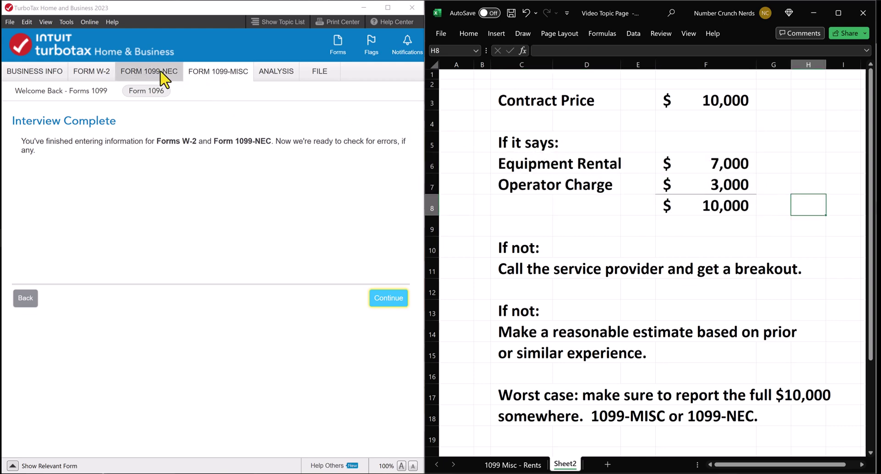
Switch to TurboTax and open a blank recipient entry under Form 1099-NEC, followed by one under Form 1099-MISC
{"action": "left_click", "coordinate": [148, 77]}
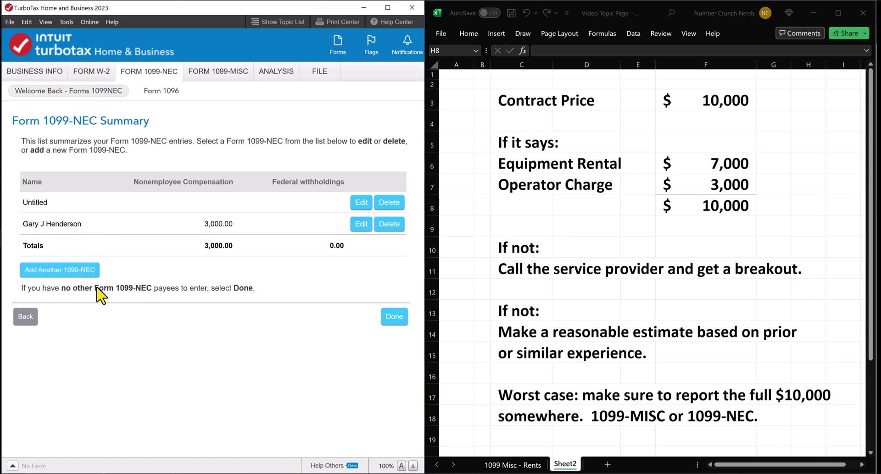
{"action": "left_click", "coordinate": [68, 275]}
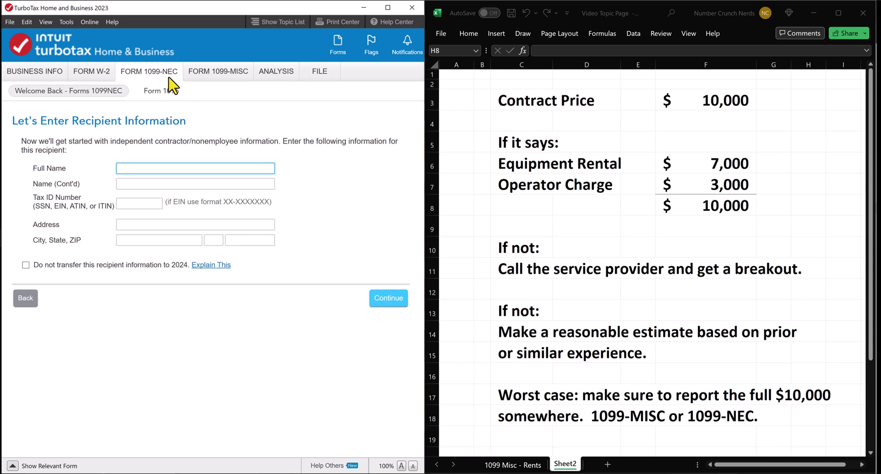
{"action": "left_click", "coordinate": [215, 73]}
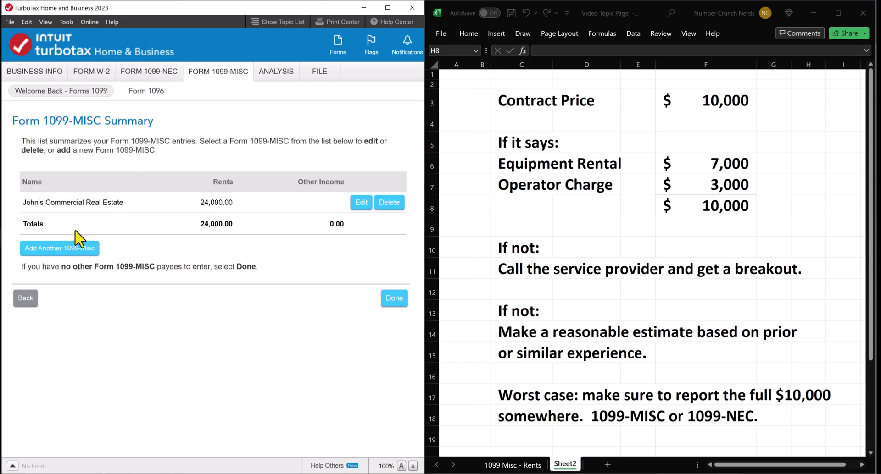
{"action": "left_click", "coordinate": [59, 250]}
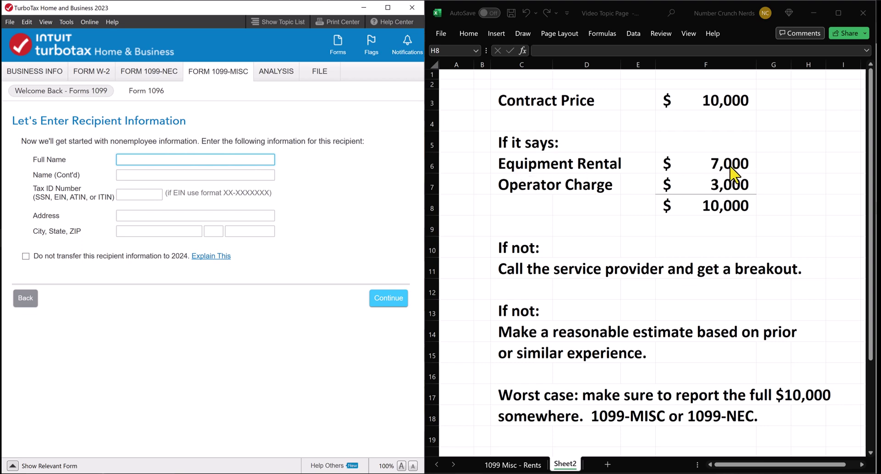
Switch to Excel and compare the Equipment Rental and Operator Charge rows, separately and together, for the split between the two forms
{"action": "left_click", "coordinate": [807, 205]}
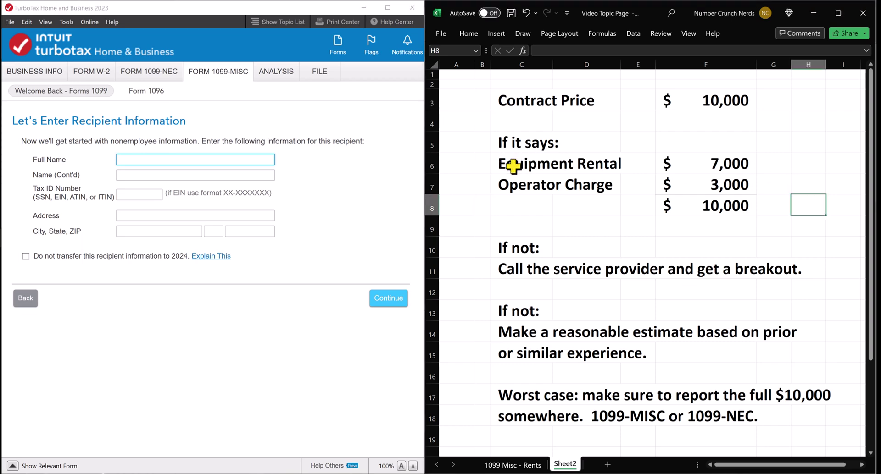
{"action": "left_click_drag", "start_coordinate": [513, 160], "coordinate": [738, 213]}
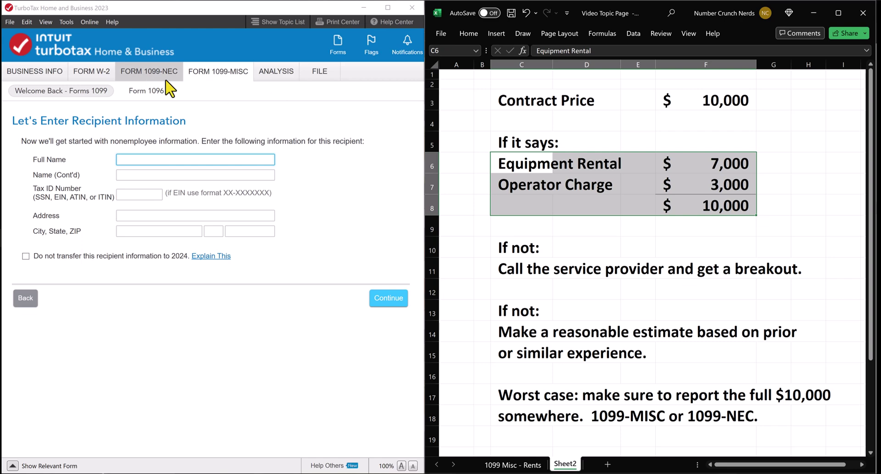
{"action": "mouse_move", "coordinate": [783, 216]}
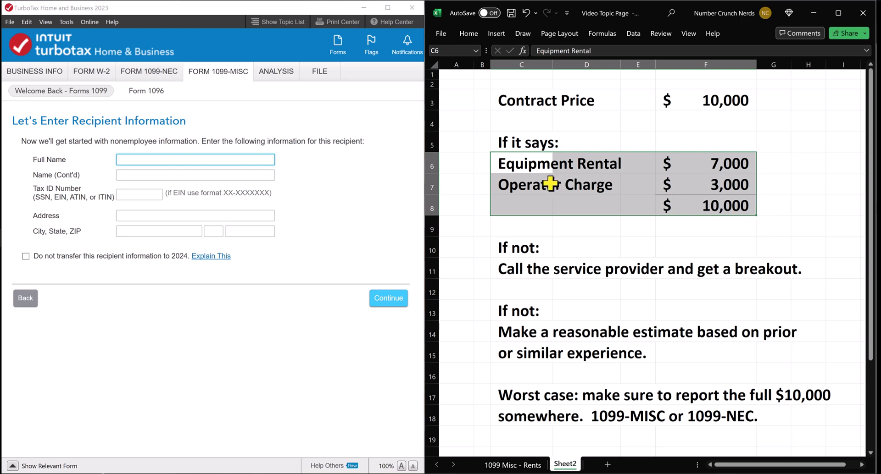
{"action": "left_click_drag", "start_coordinate": [517, 186], "coordinate": [691, 185]}
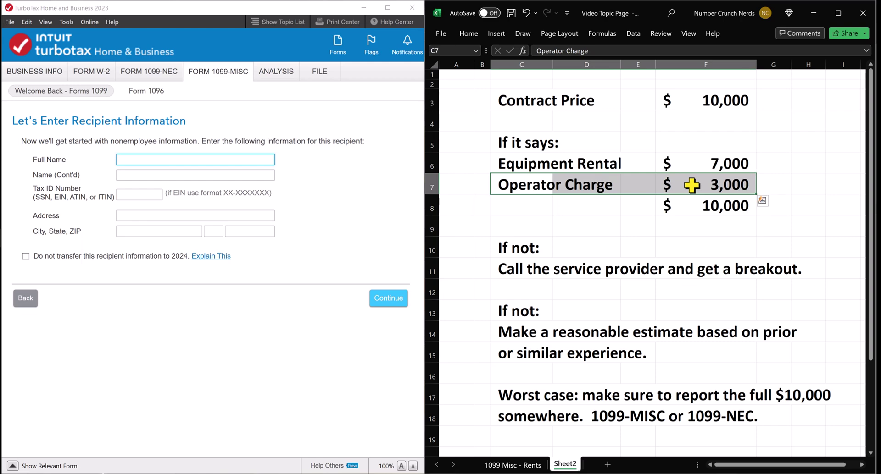
{"action": "left_click_drag", "start_coordinate": [544, 165], "coordinate": [694, 163]}
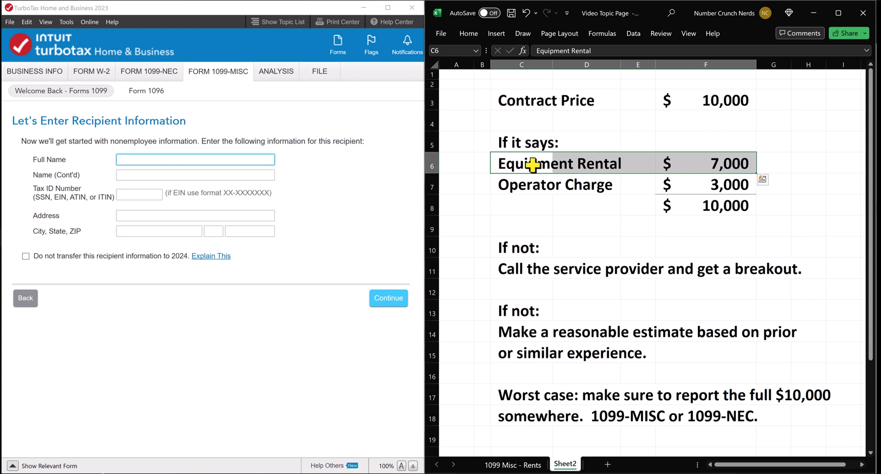
{"action": "left_click_drag", "start_coordinate": [531, 170], "coordinate": [710, 182]}
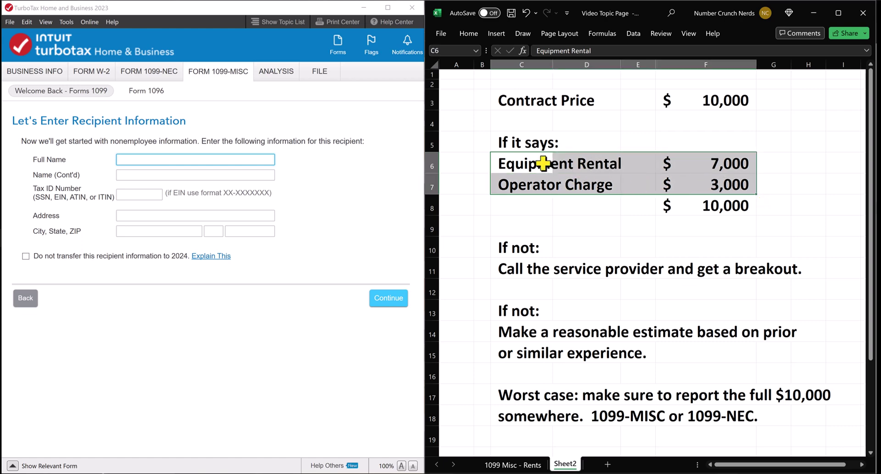
{"action": "left_click_drag", "start_coordinate": [535, 164], "coordinate": [720, 165]}
{"action": "left_click_drag", "start_coordinate": [531, 186], "coordinate": [682, 187]}
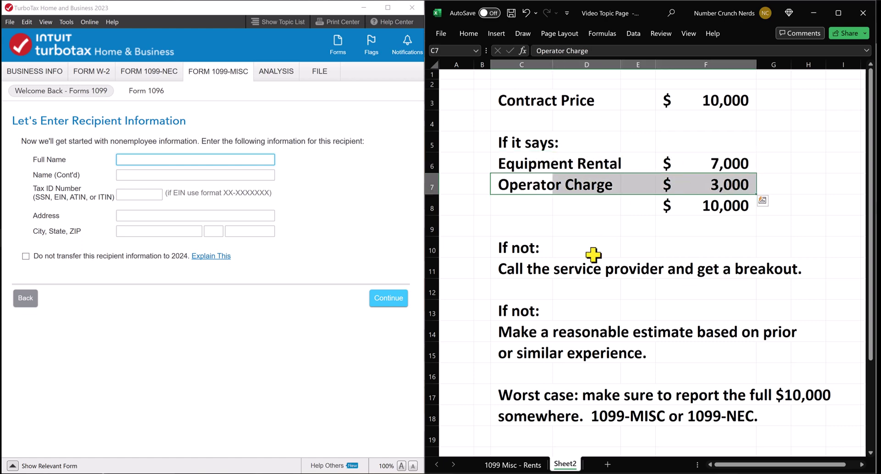
{"action": "left_click_drag", "start_coordinate": [528, 185], "coordinate": [707, 186]}
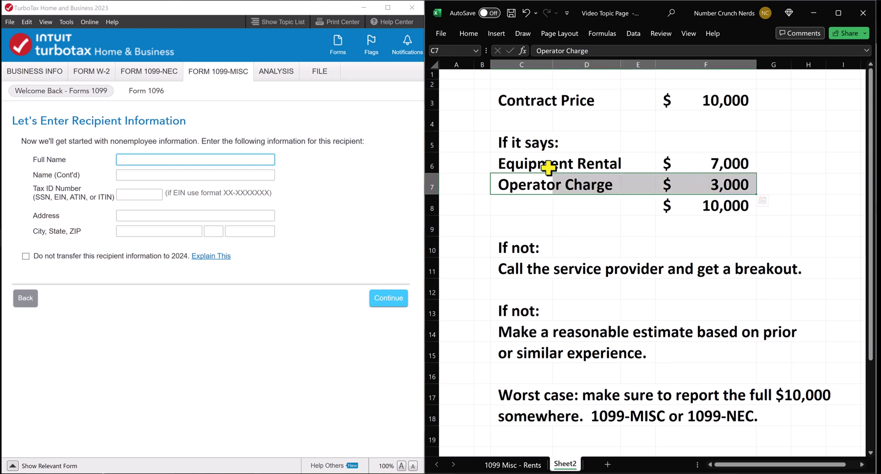
{"action": "left_click_drag", "start_coordinate": [518, 163], "coordinate": [690, 169]}
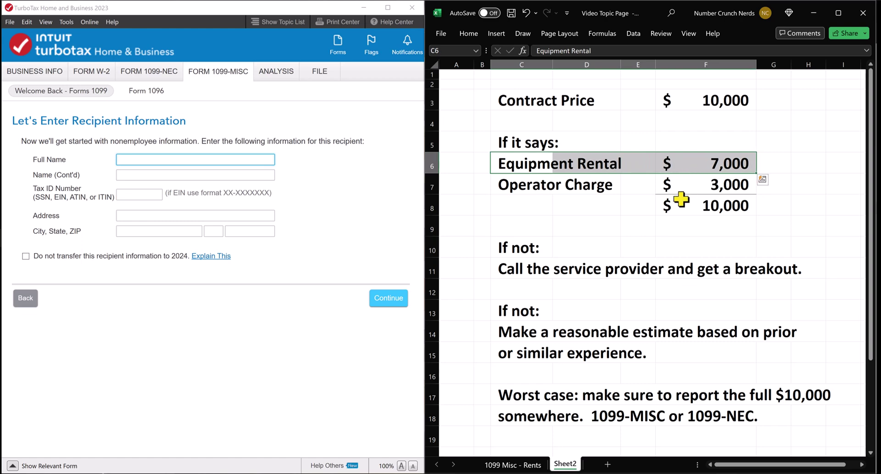
{"action": "left_click", "coordinate": [804, 210]}
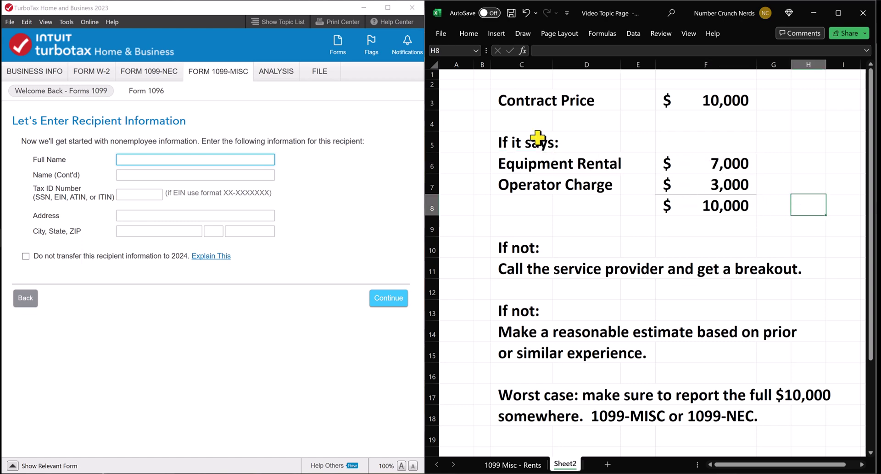
Review the contract price and its breakdown against the advice to call the service provider and get a breakout
{"action": "left_click_drag", "start_coordinate": [508, 140], "coordinate": [702, 204]}
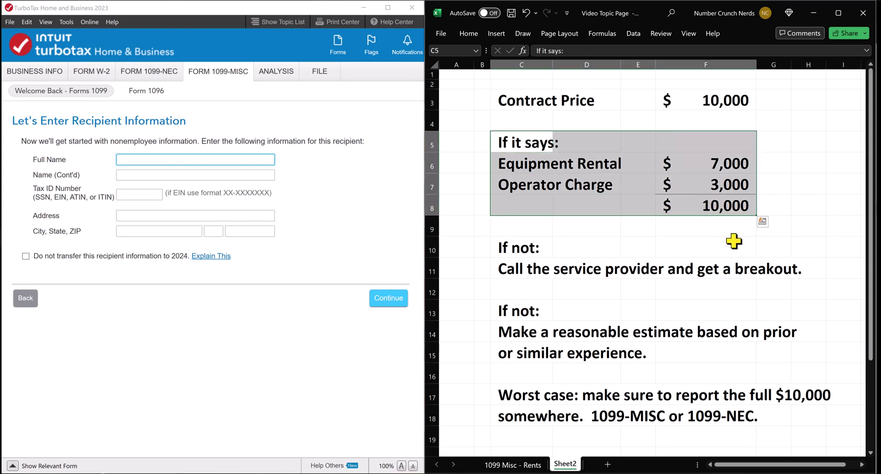
{"action": "left_click_drag", "start_coordinate": [531, 100], "coordinate": [737, 104]}
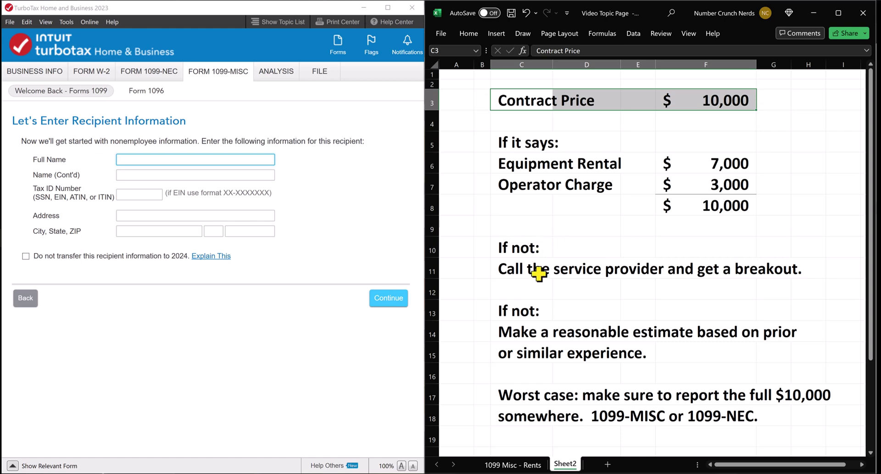
{"action": "left_click_drag", "start_coordinate": [507, 274], "coordinate": [806, 275]}
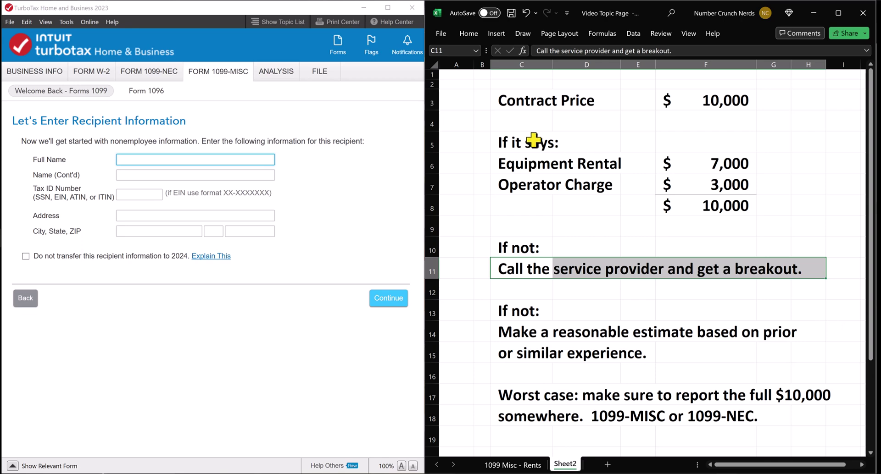
{"action": "left_click_drag", "start_coordinate": [534, 141], "coordinate": [715, 209]}
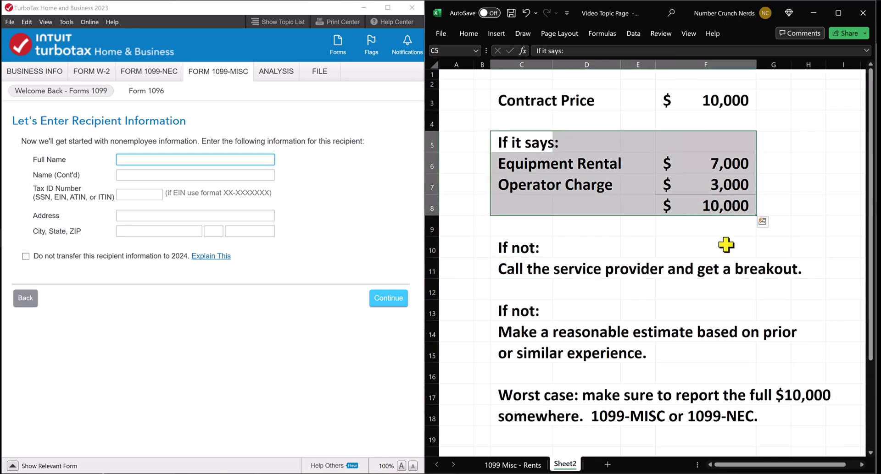
{"action": "left_click_drag", "start_coordinate": [500, 269], "coordinate": [793, 273]}
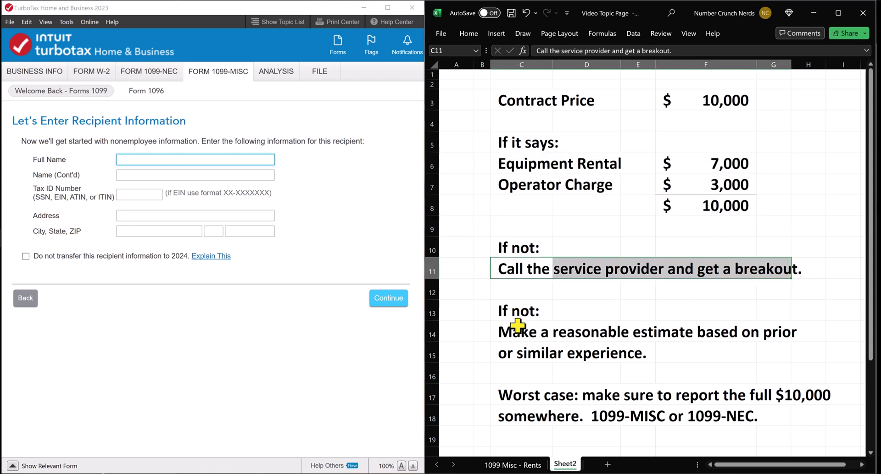
Read the fallback of making a reasonable estimate from prior or similar experience, alongside the rental and operator breakdown
{"action": "left_click_drag", "start_coordinate": [507, 332], "coordinate": [797, 356]}
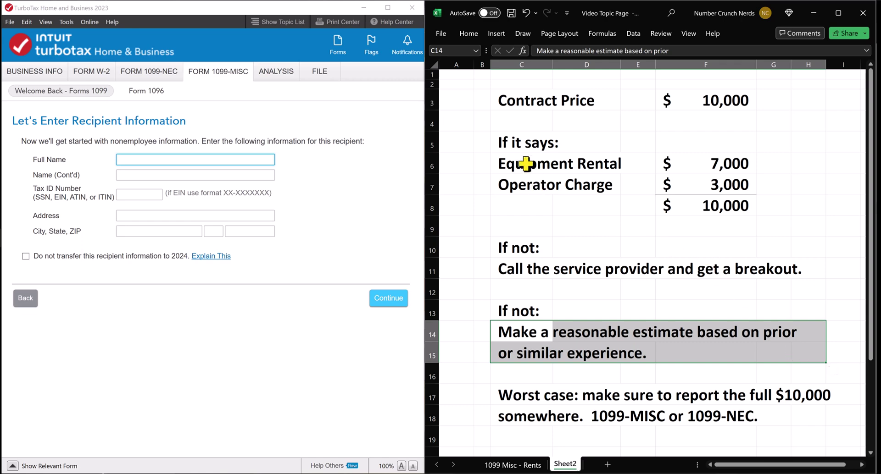
{"action": "left_click_drag", "start_coordinate": [513, 143], "coordinate": [689, 201]}
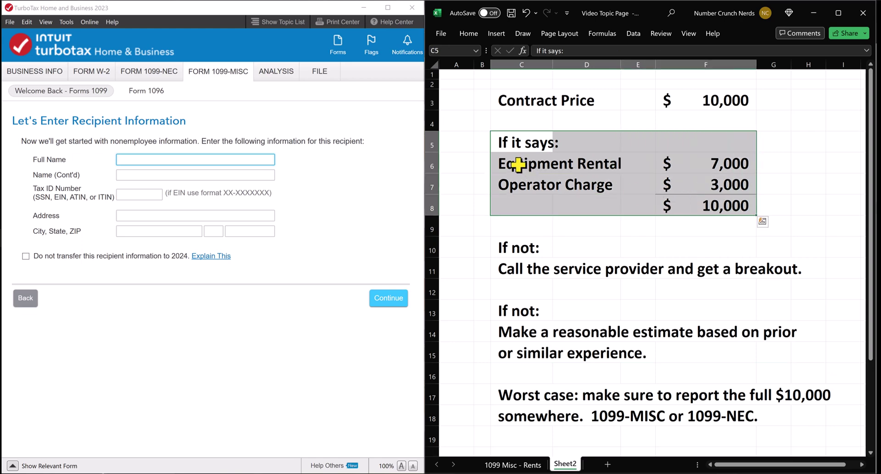
{"action": "left_click_drag", "start_coordinate": [518, 165], "coordinate": [635, 199]}
{"action": "left_click_drag", "start_coordinate": [503, 309], "coordinate": [792, 352]}
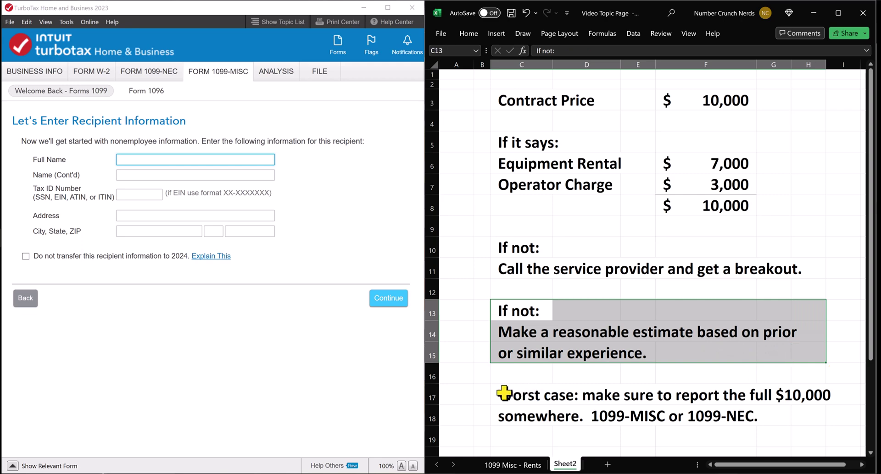
Read the worst-case note on reporting the full $10,000 on 1099-MISC or 1099-NEC, alongside the contract price
{"action": "left_click", "coordinate": [543, 396]}
{"action": "left_click_drag", "start_coordinate": [542, 396], "coordinate": [825, 419]}
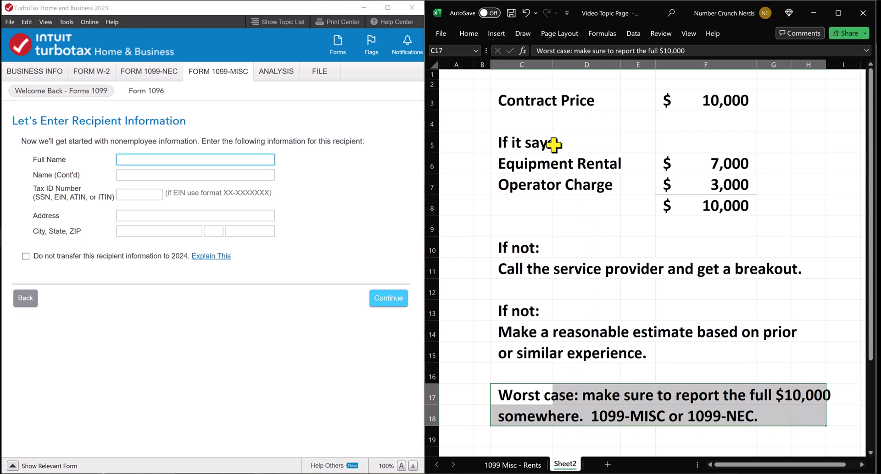
{"action": "left_click_drag", "start_coordinate": [507, 100], "coordinate": [702, 101]}
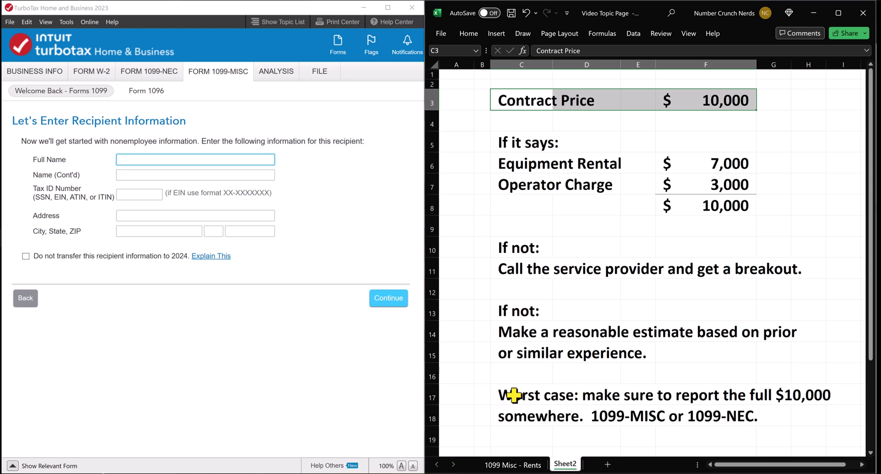
{"action": "left_click_drag", "start_coordinate": [516, 395], "coordinate": [811, 413]}
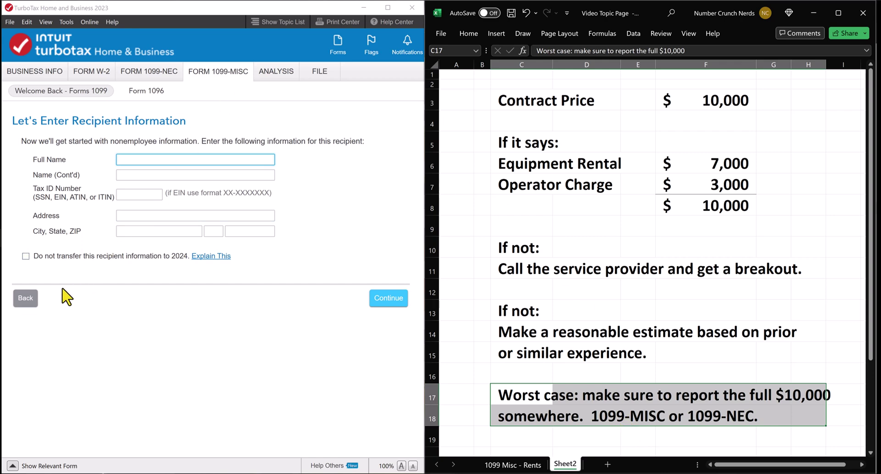
Switch to TurboTax and add another 1099-MISC for Fred's Tractor Factory, entering the recipient's tax ID number and full address
{"action": "left_click", "coordinate": [237, 72]}
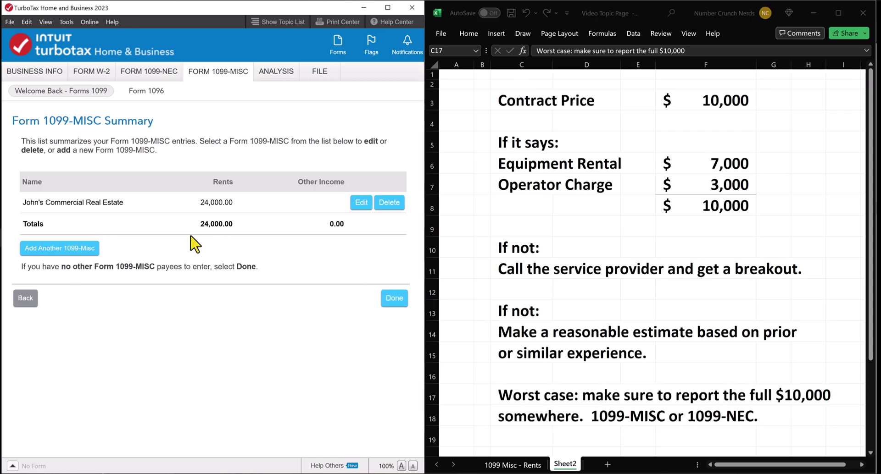
{"action": "left_click", "coordinate": [91, 250]}
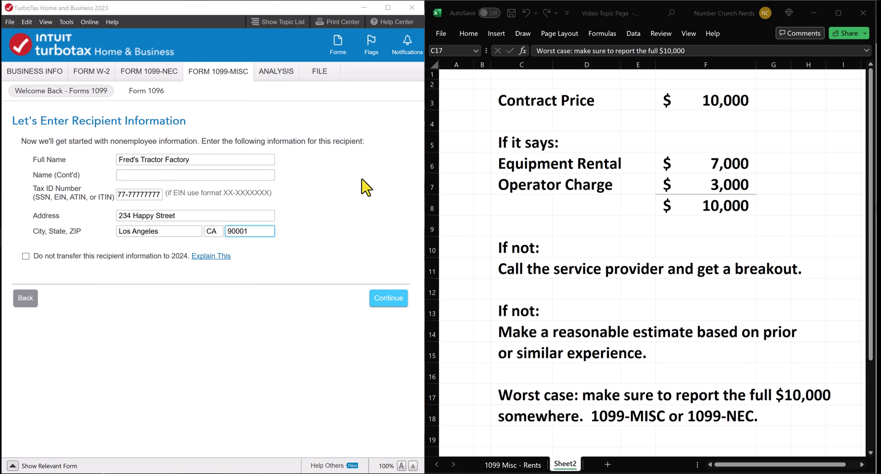
{"action": "left_click", "coordinate": [388, 299]}
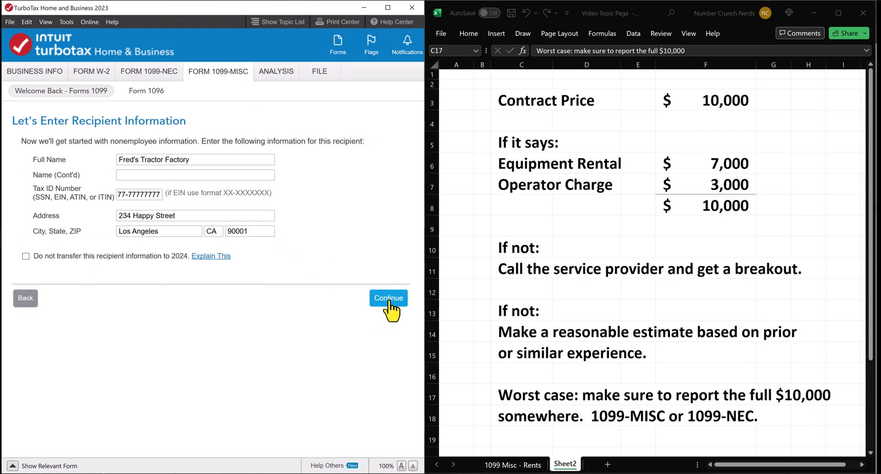
Answer No to both the TIN notice and direct sales questions for Fred's Tractor Factory and proceed to the payment information
{"action": "left_click", "coordinate": [45, 169]}
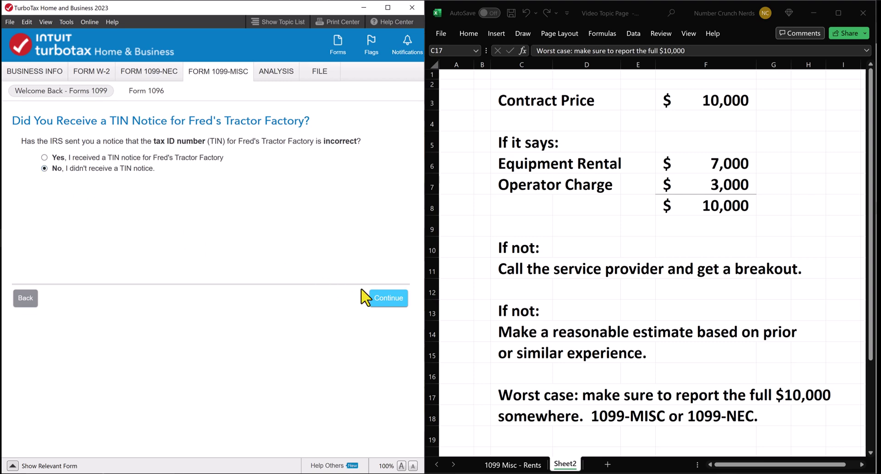
{"action": "left_click", "coordinate": [381, 299]}
{"action": "left_click", "coordinate": [52, 239]}
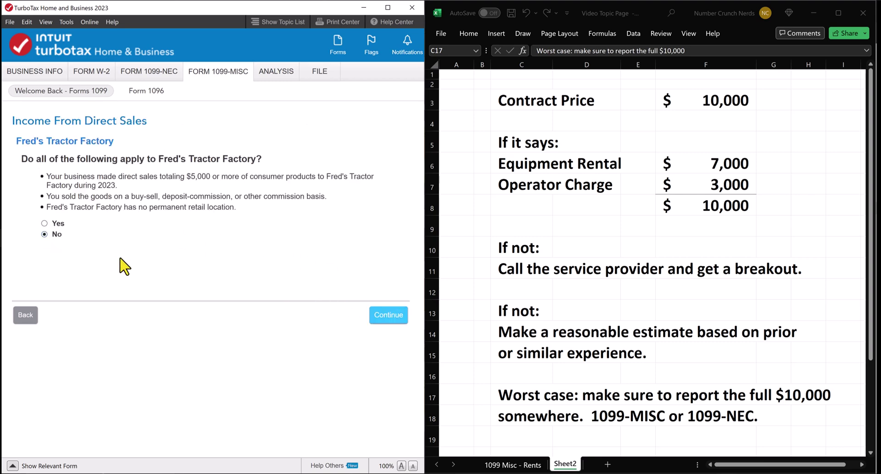
{"action": "left_click", "coordinate": [399, 326]}
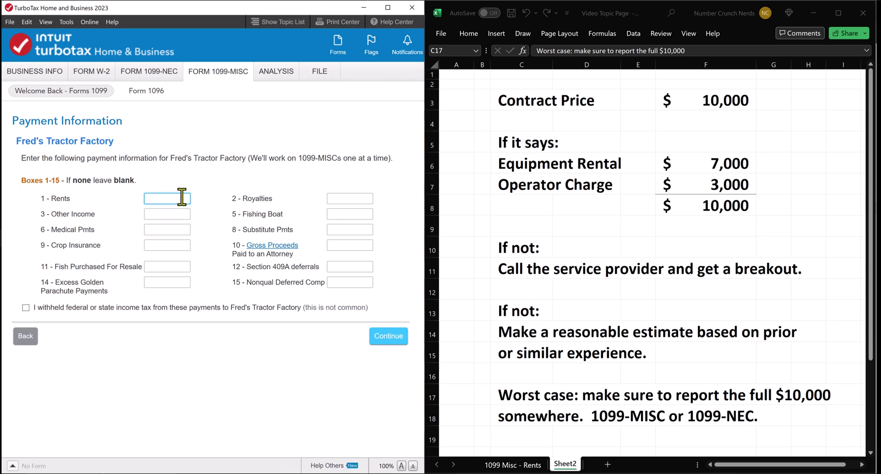
Switch to Excel and reread the worst-case reporting note with the payment information page for Fred's Tractor Factory open
{"action": "left_click", "coordinate": [569, 393]}
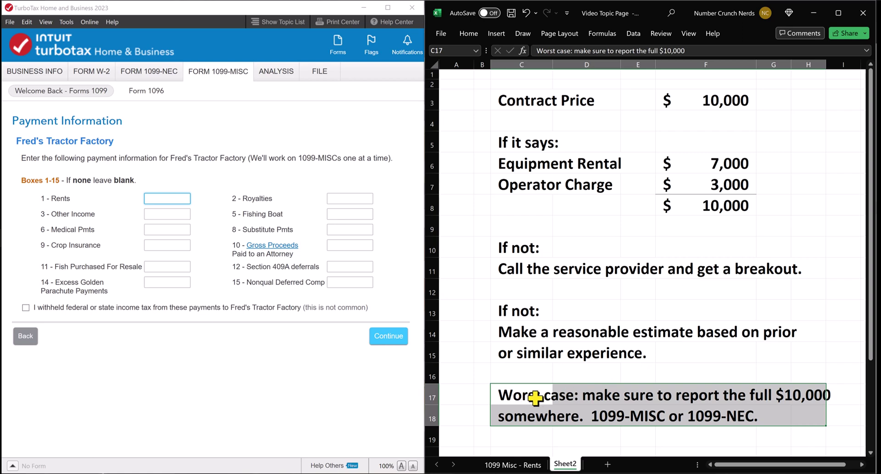
{"action": "left_click", "coordinate": [807, 370]}
{"action": "left_click_drag", "start_coordinate": [543, 401], "coordinate": [812, 418]}
{"action": "left_click", "coordinate": [394, 340]}
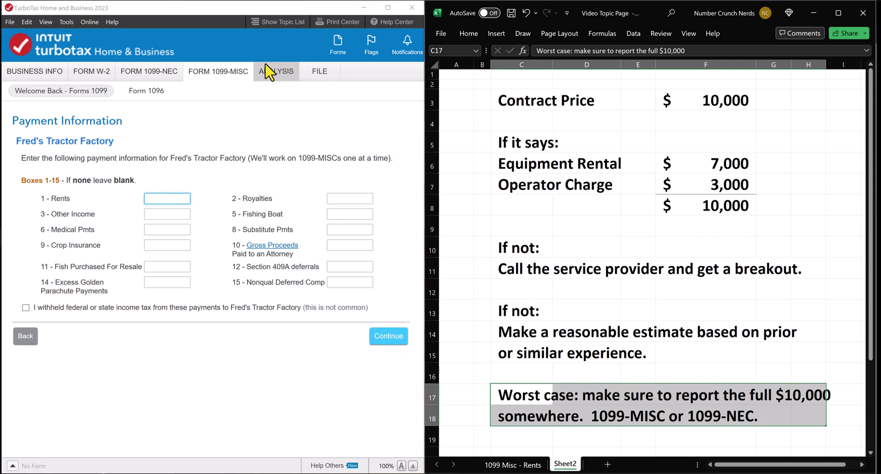